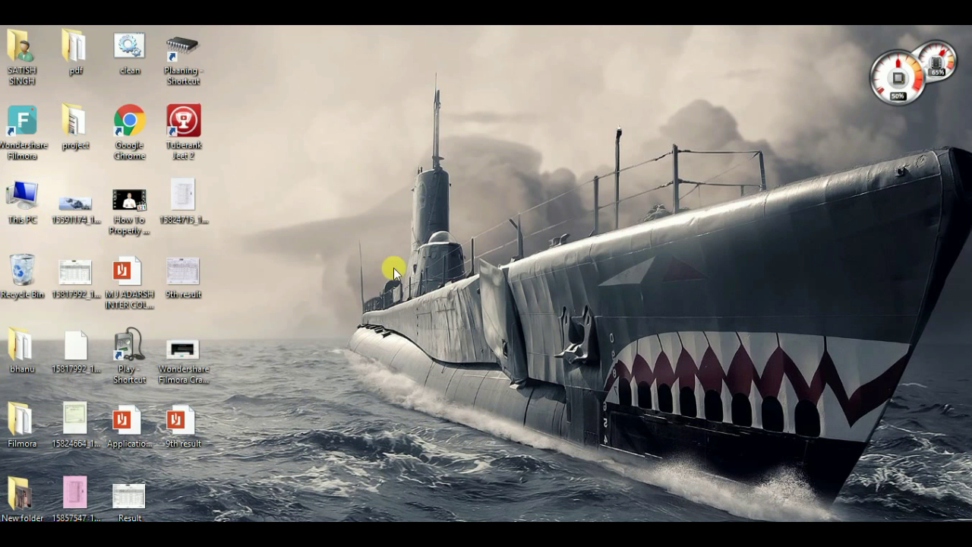
- Open the properties of the System File Do Not Open (C:) drive from This PC and start Disk Cleanup for it
double_click(25, 212)
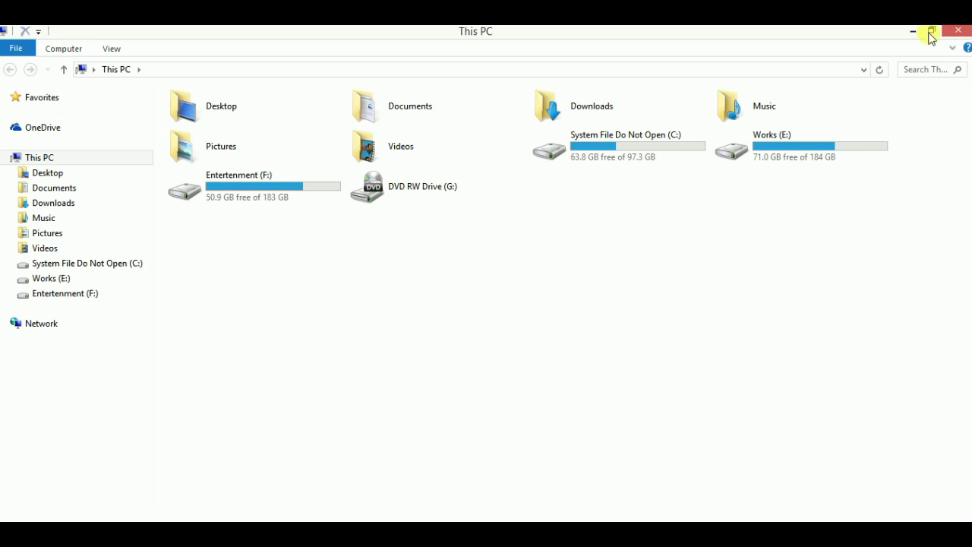
click(616, 151)
right_click(616, 151)
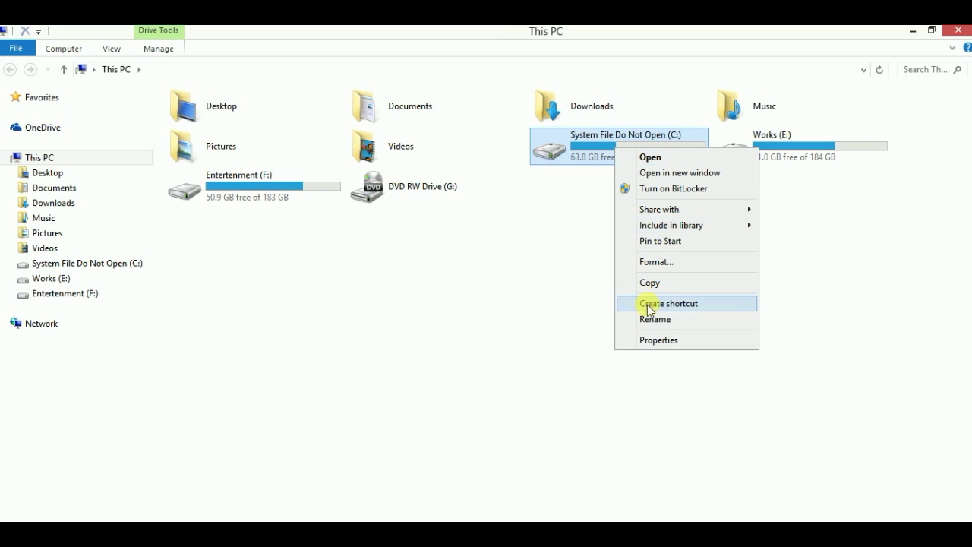
click(658, 341)
drag(731, 160, 509, 150)
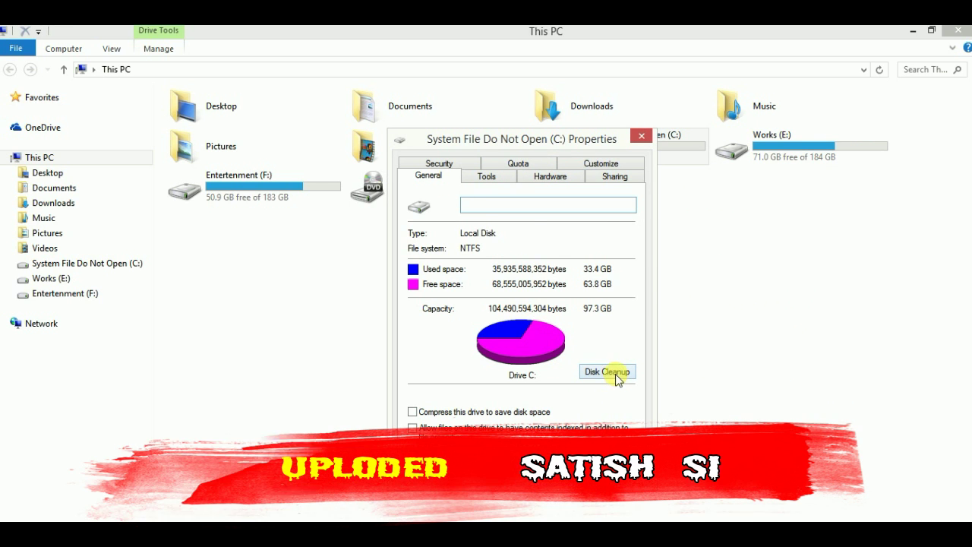
click(613, 376)
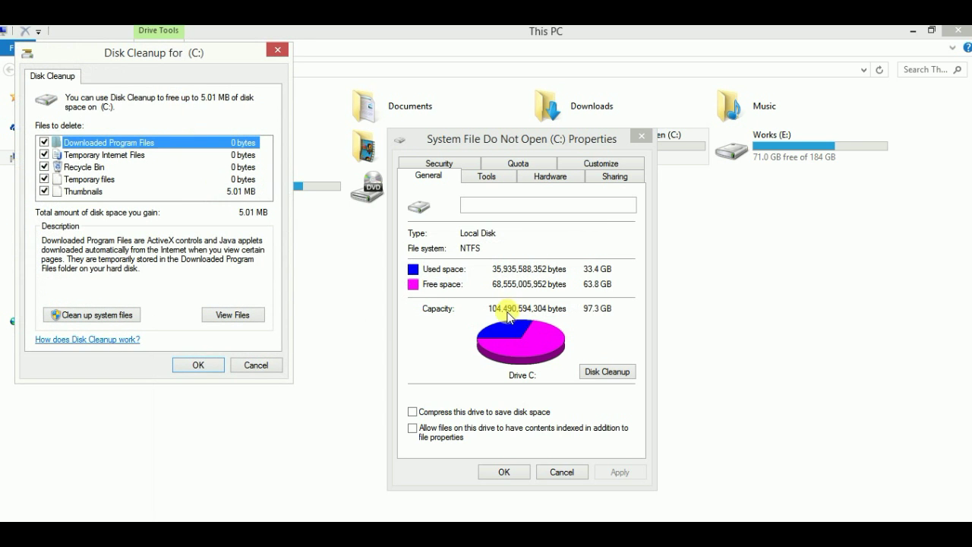
- Permanently delete the downloaded program files, temporary internet files, Recycle Bin contents, temporary files and thumbnails, and close the drive properties
drag(180, 54, 210, 51)
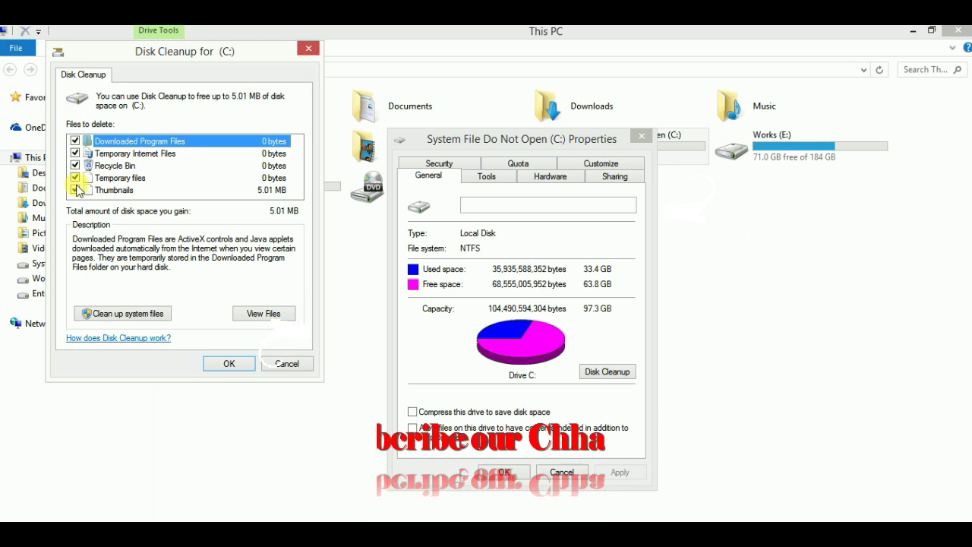
click(206, 364)
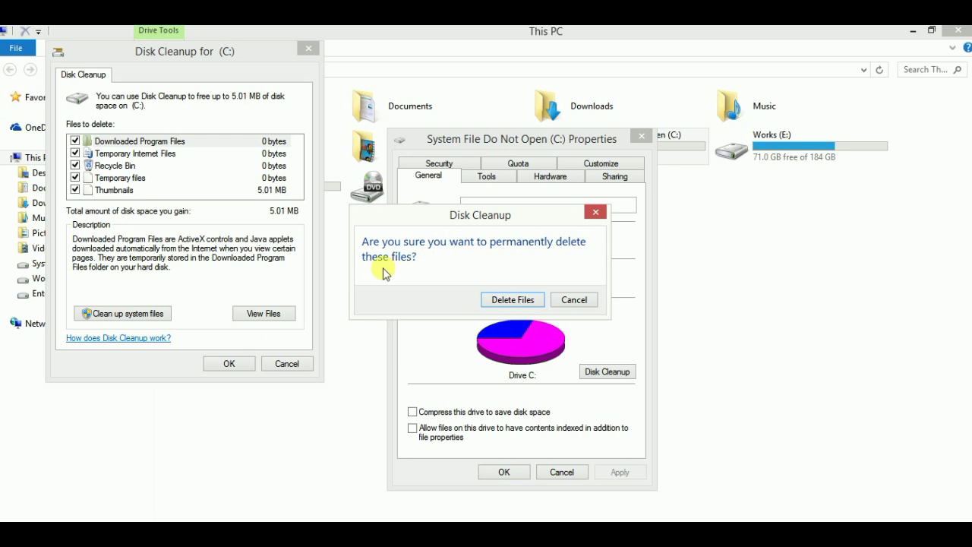
click(514, 300)
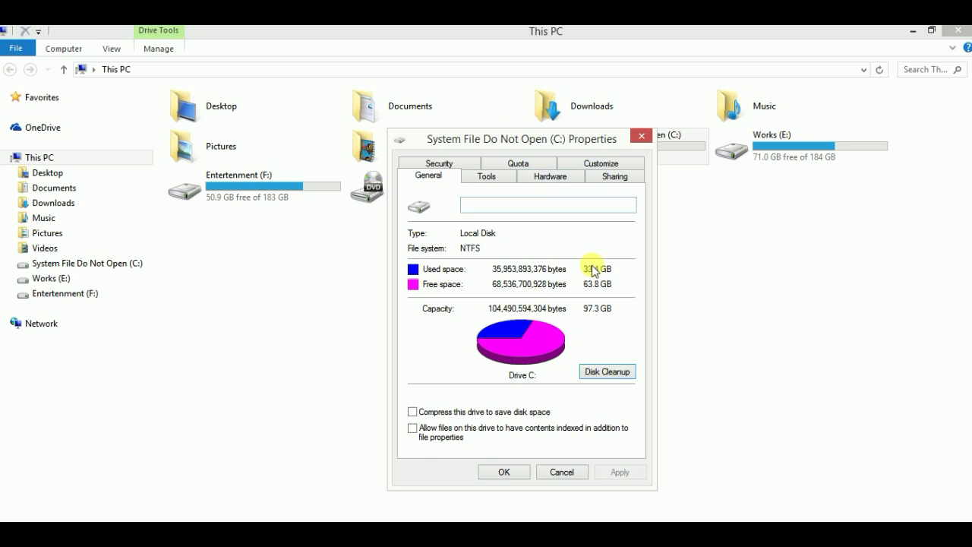
click(504, 473)
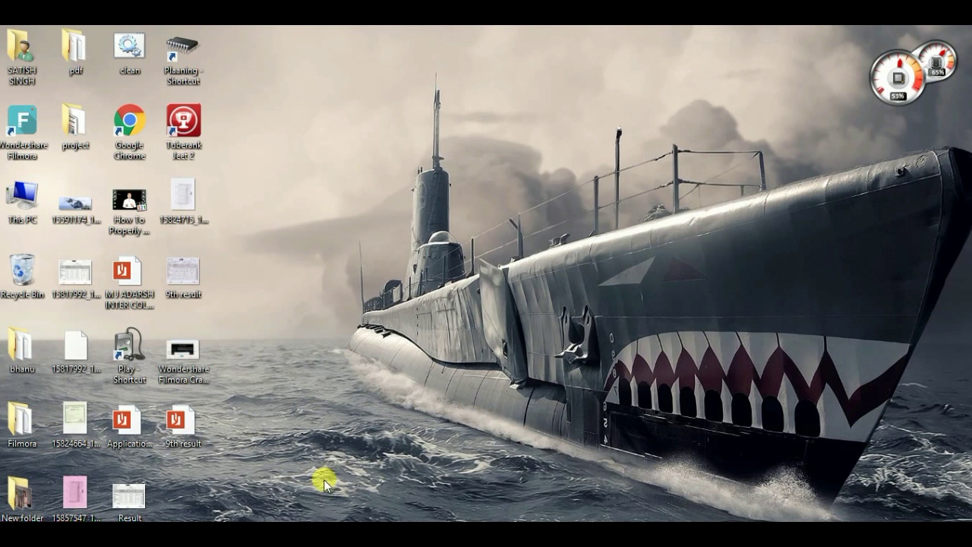
- Refresh the desktop
mouse_move(941, 72)
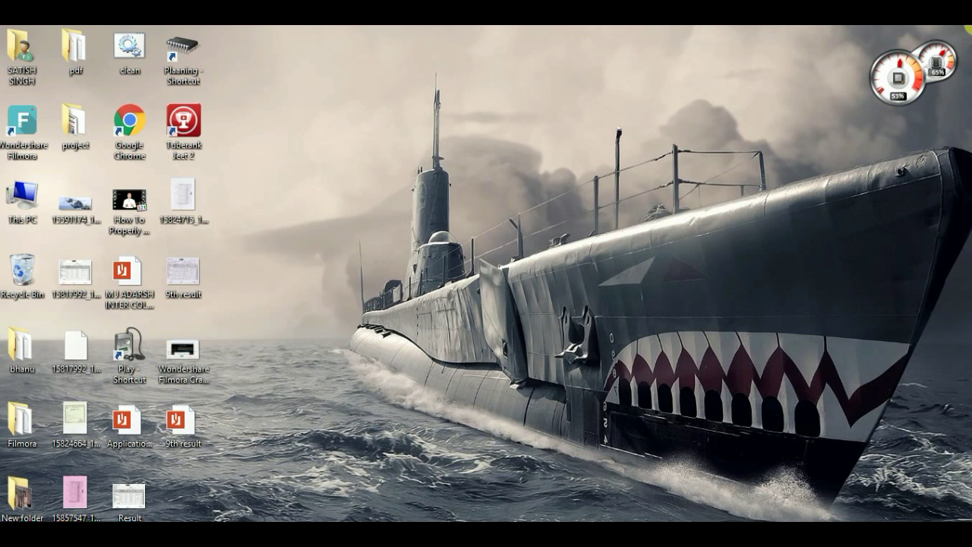
right_click(512, 157)
click(548, 193)
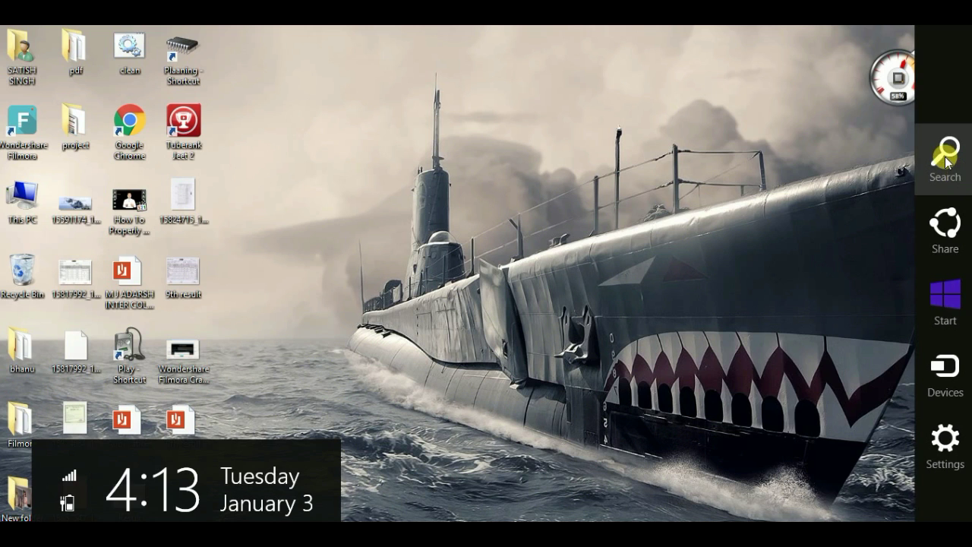
- Search the computer for "cont" and open Control Panel
click(946, 155)
text(con)
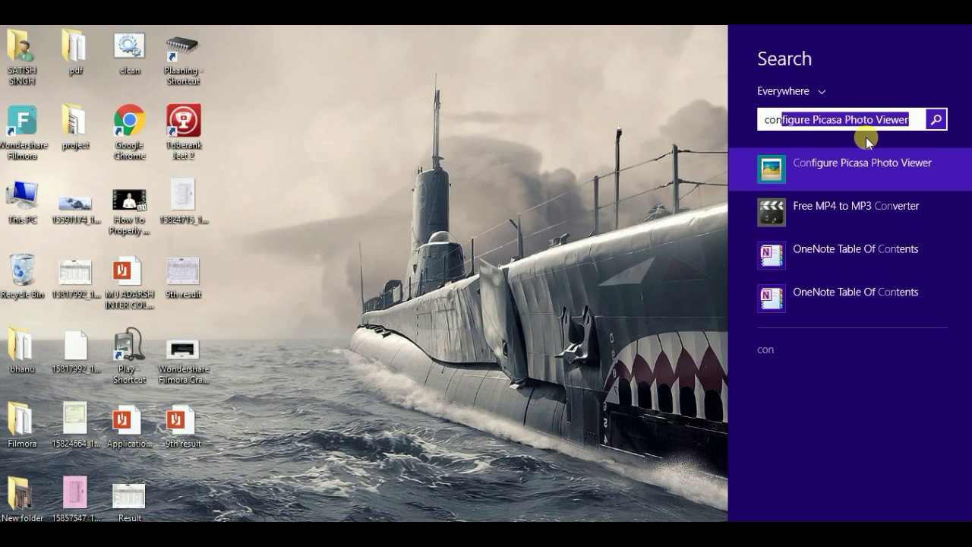
text(ntr)
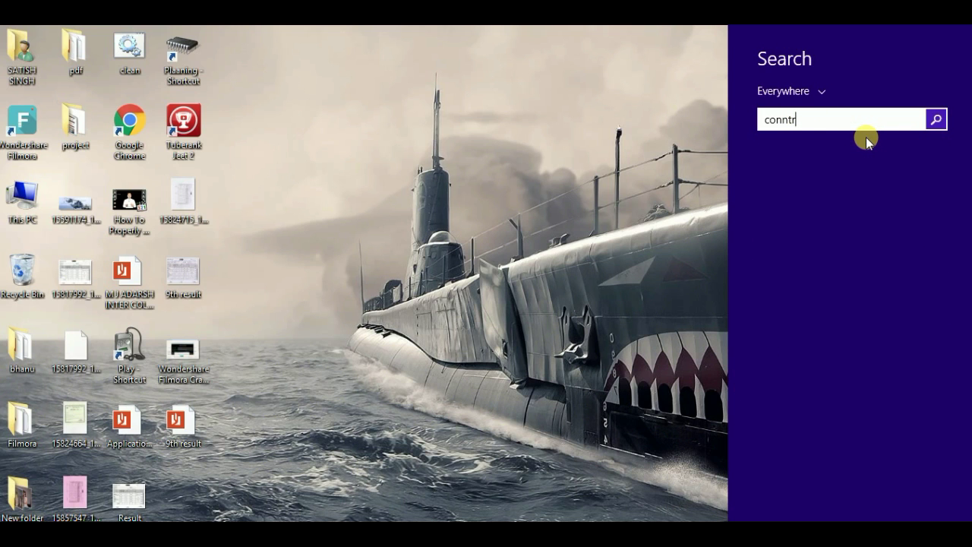
key(BackSpace)
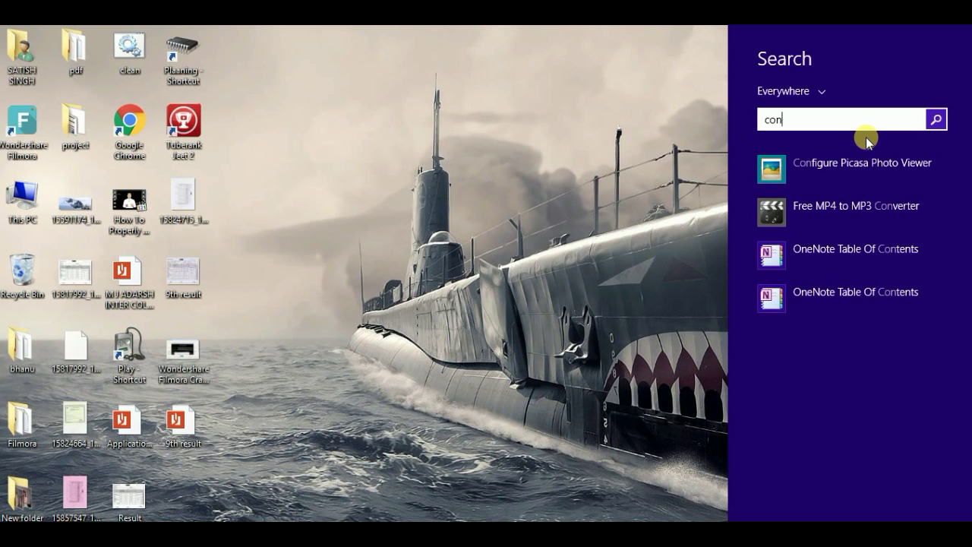
text(t)
click(852, 160)
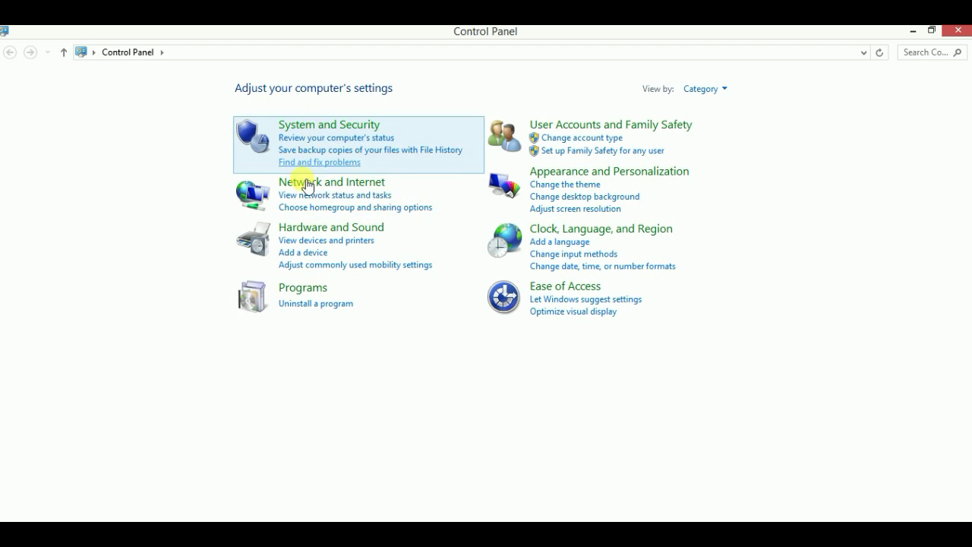
- Examine the available power plans in the System and Security power options, and close the window
click(332, 129)
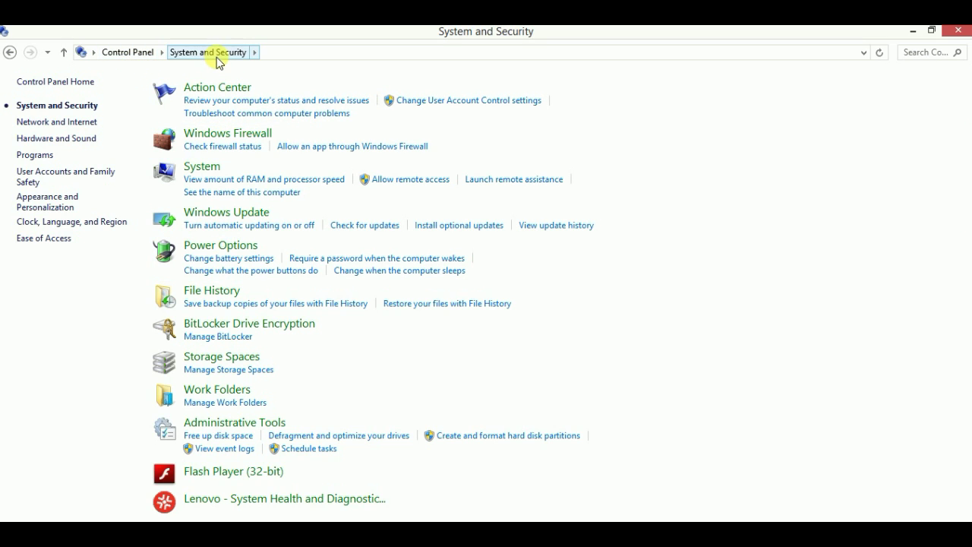
click(229, 248)
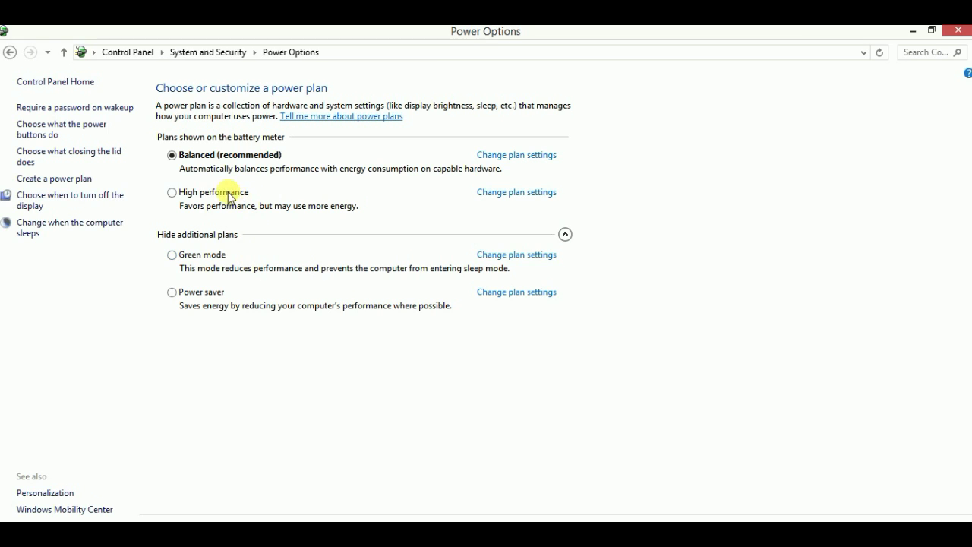
click(961, 36)
- Refresh the desktop and run the clean batch file to delete temporary and prefetch files
right_click(548, 241)
click(582, 281)
double_click(129, 45)
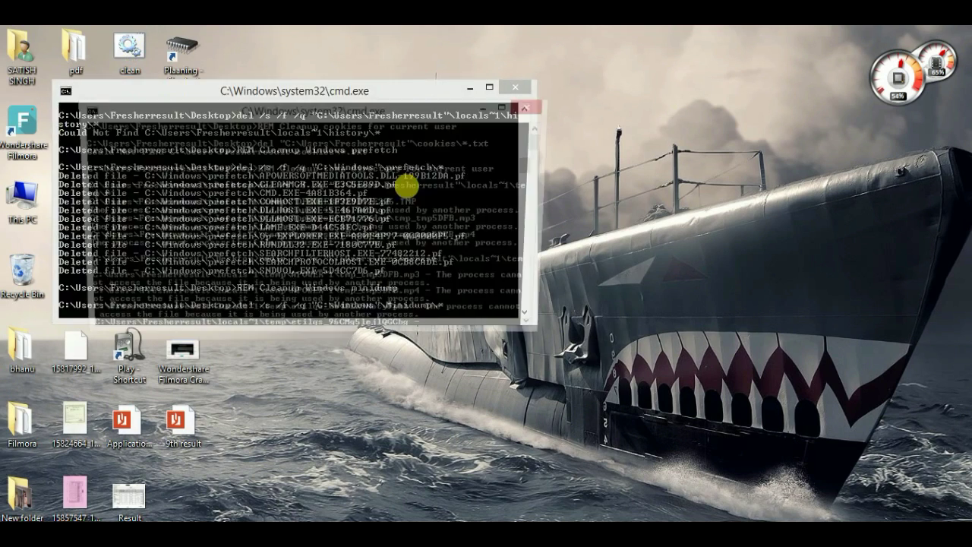
- Browse the Mp3 folder on the Entertenment (F:) drive and go back to the parent folder
double_click(22, 199)
click(420, 31)
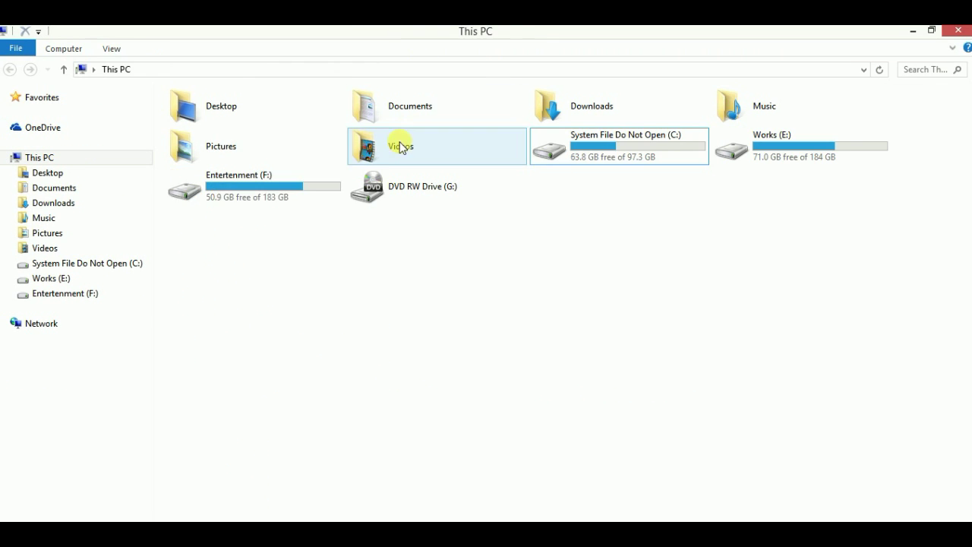
double_click(277, 191)
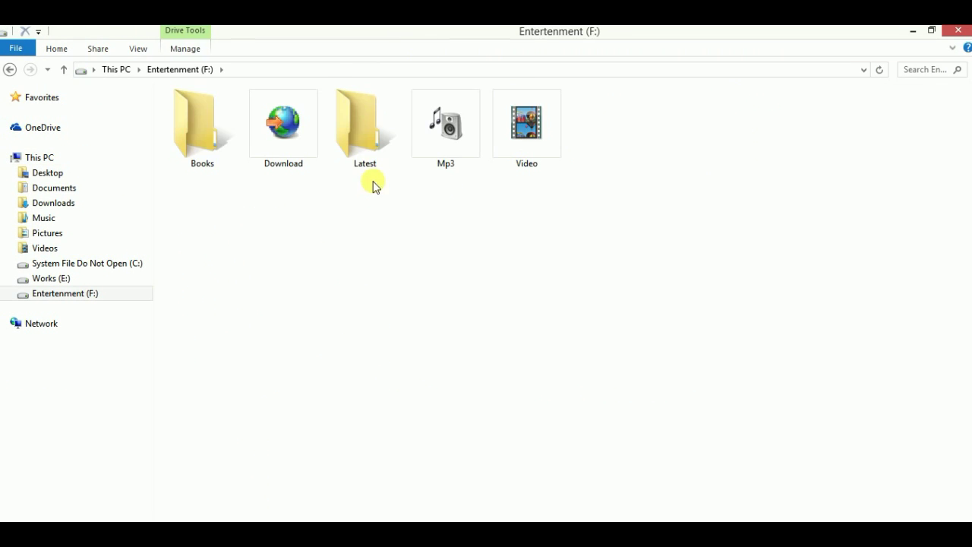
double_click(444, 126)
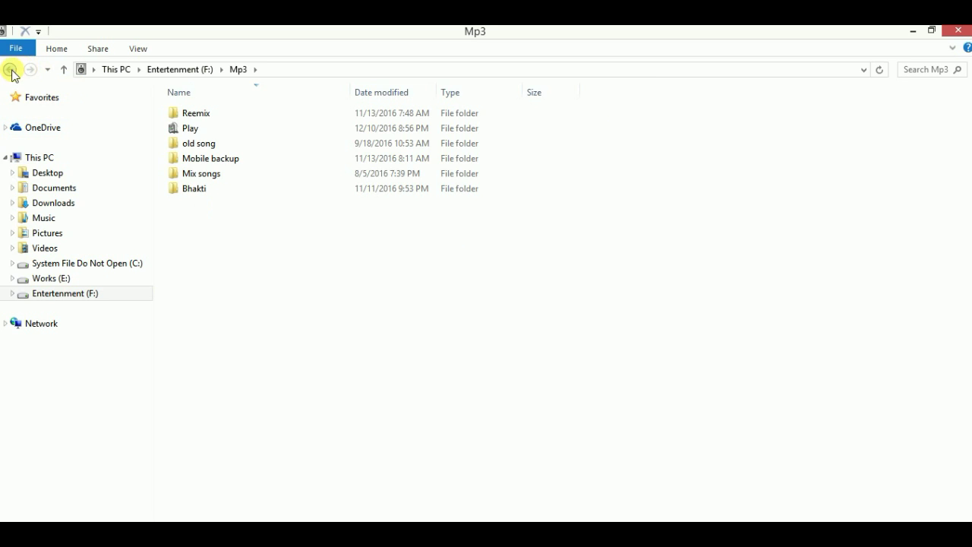
key(BackSpace)
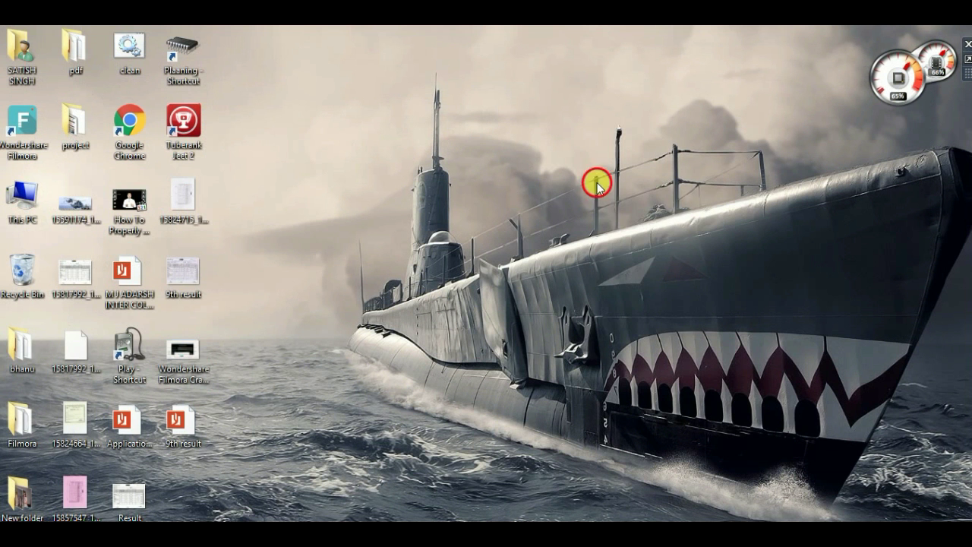
- Refresh the desktop several times in a row
right_click(597, 181)
click(633, 218)
right_click(526, 141)
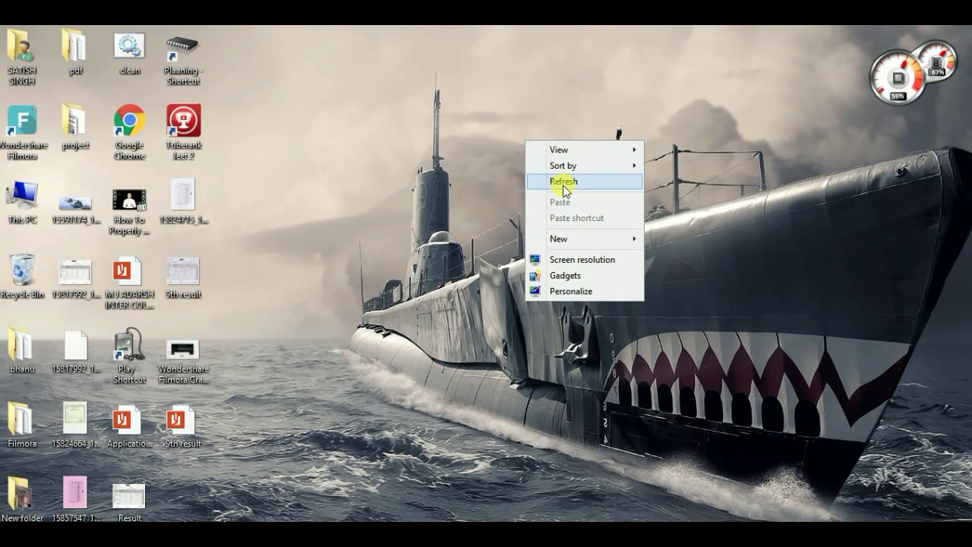
click(573, 190)
right_click(548, 140)
click(586, 187)
right_click(530, 117)
click(564, 156)
right_click(524, 97)
click(569, 135)
right_click(539, 111)
click(574, 151)
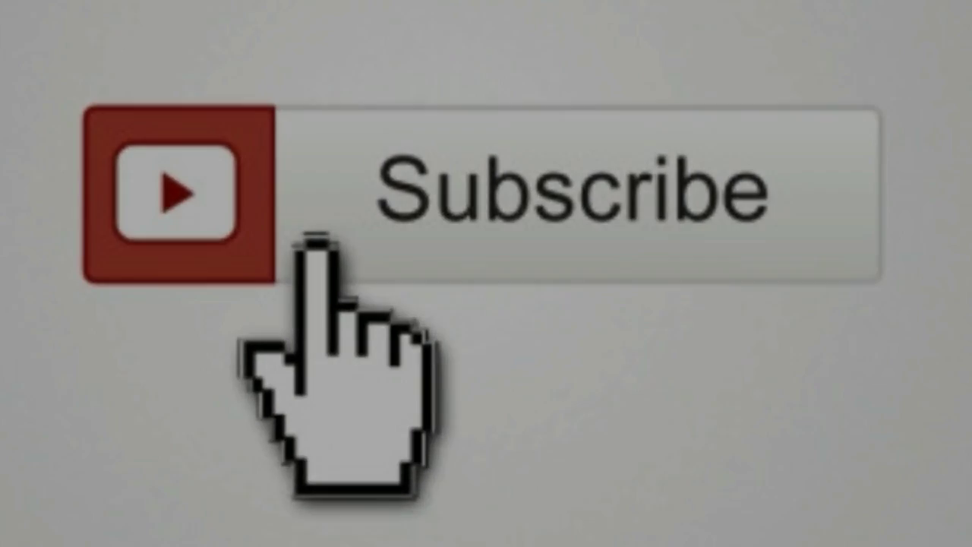